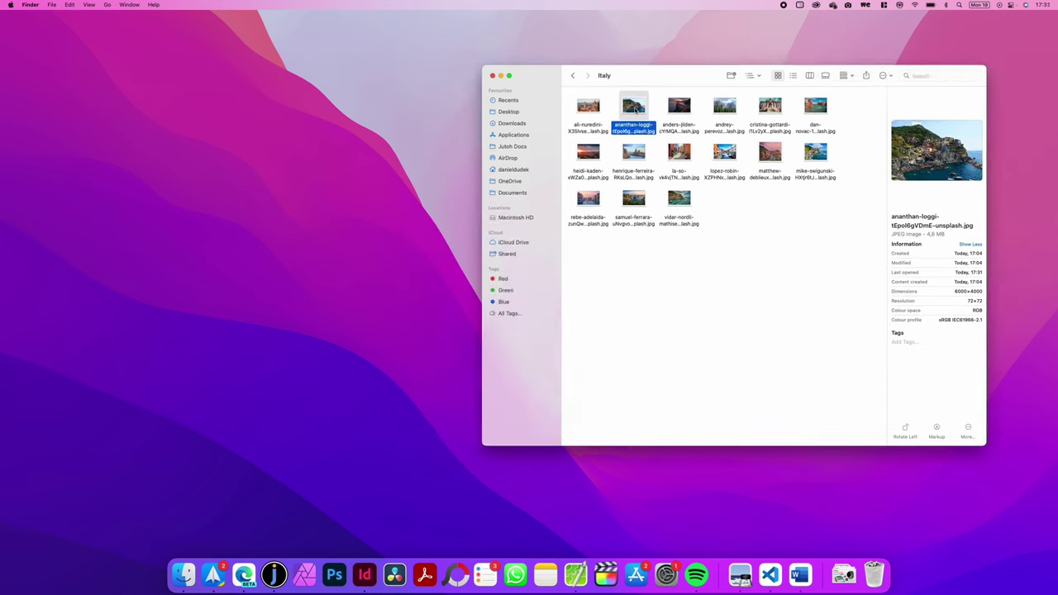
Open the ananthan-loggi photo in Preview and shrink its window to sit beside the Italy folder
double_click(633, 104)
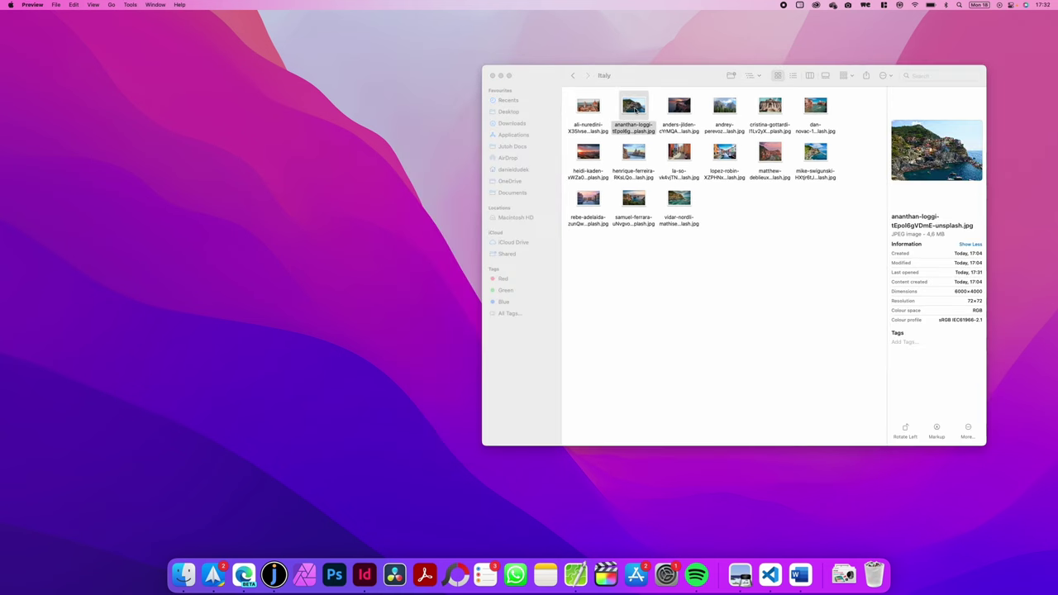
left_click_drag(762, 542, 524, 384)
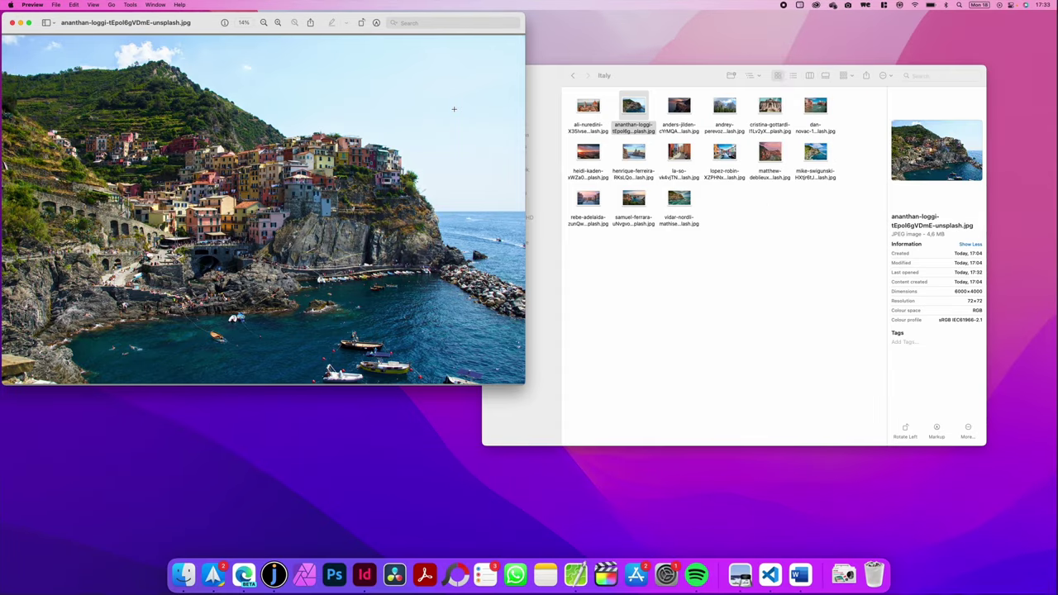
Select all 15 Italy photos with Cmd+A and open them together in Preview from the context menu
left_click(751, 261)
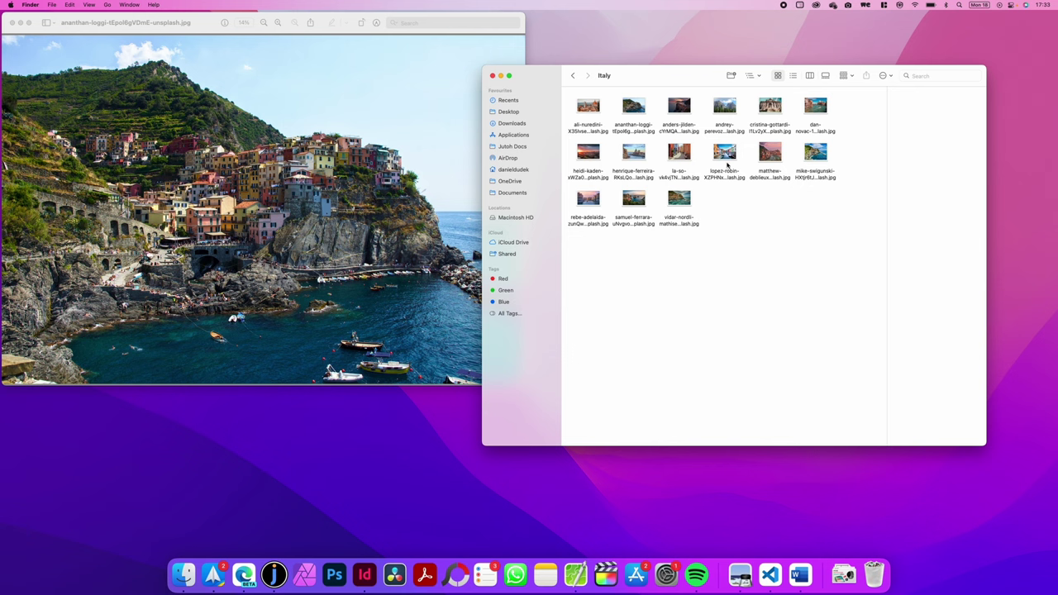
left_click_drag(865, 270, 568, 93)
left_click(760, 253)
left_click(684, 212)
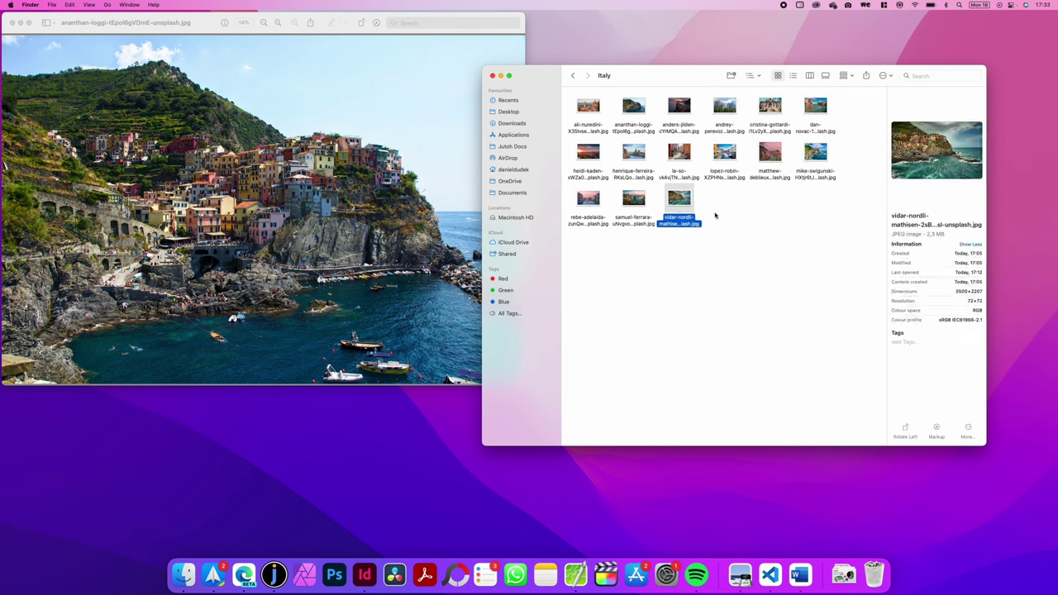
key("super+a")
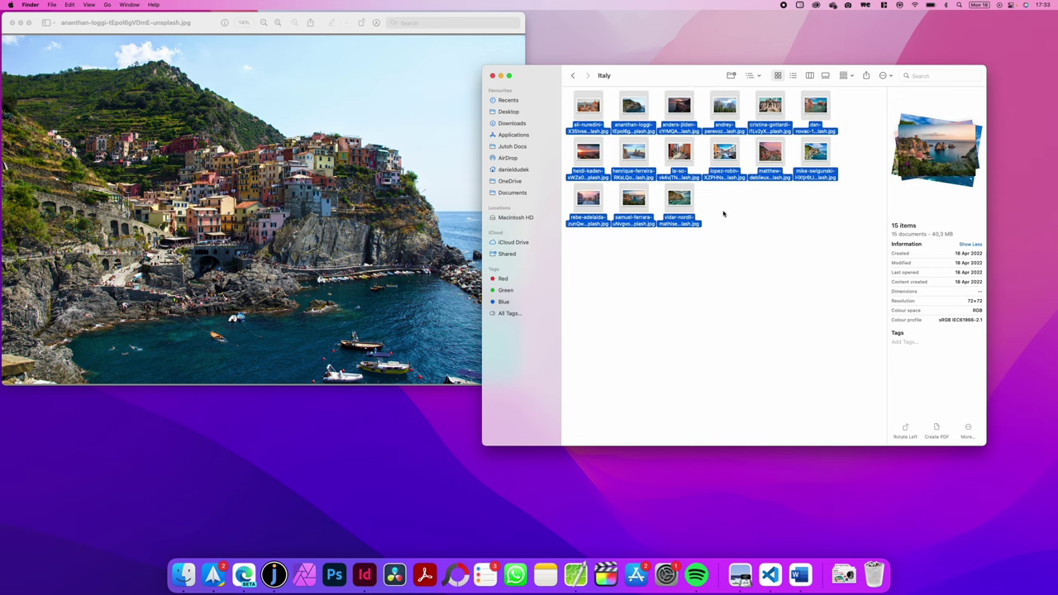
right_click(584, 105)
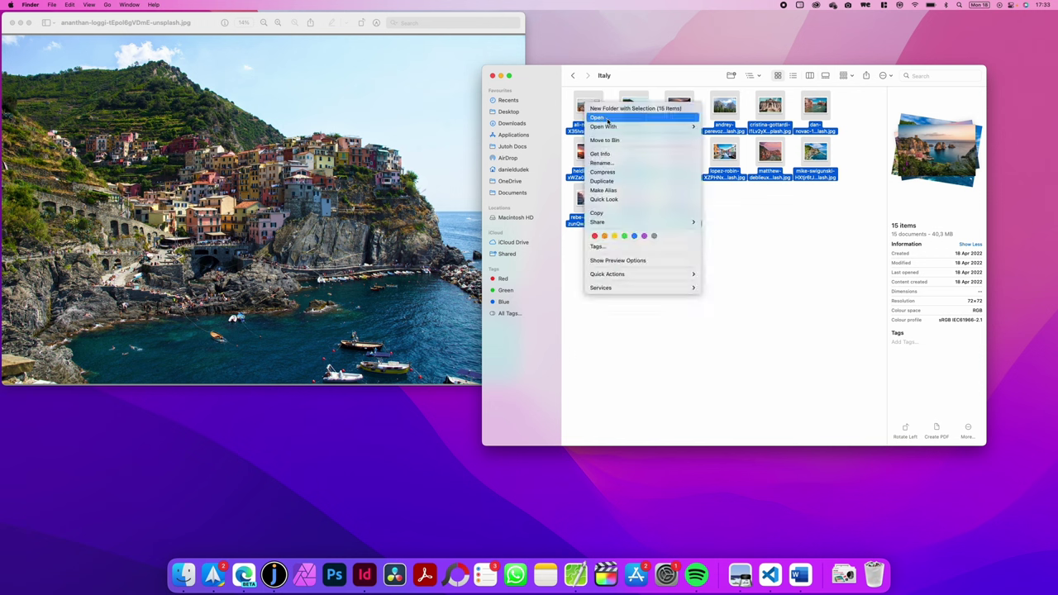
left_click(607, 121)
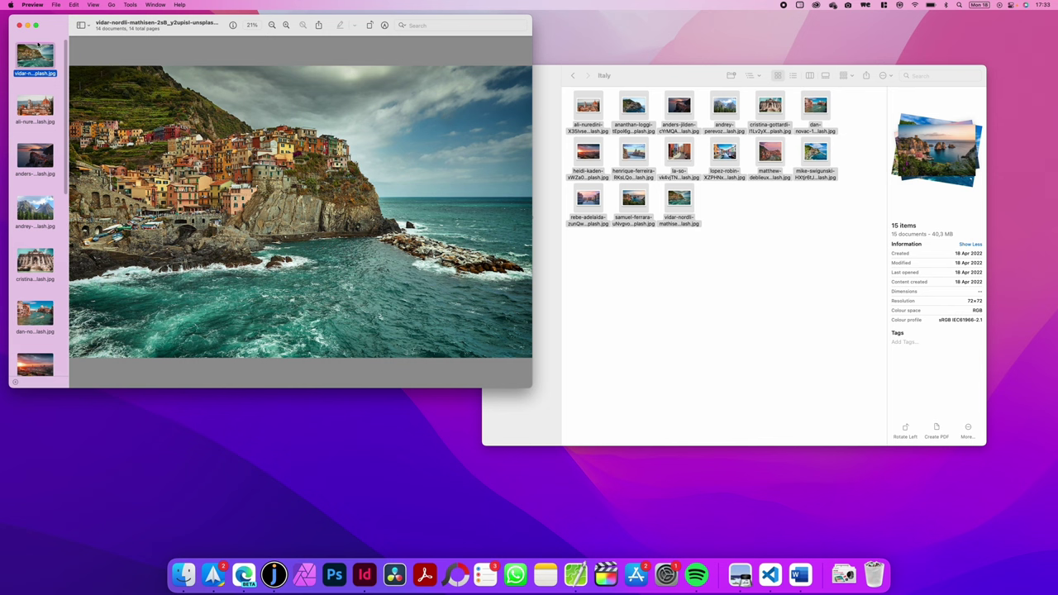
Show thumbnails in the sidebar and click through the Vernazza, forest, Florence and coastline photos
left_click(84, 25)
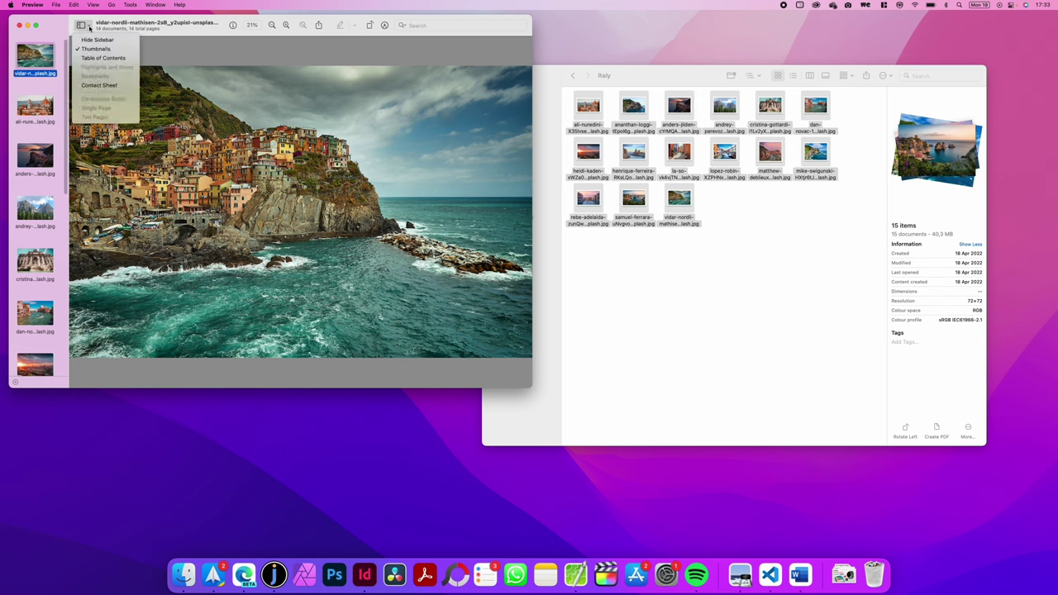
left_click(104, 50)
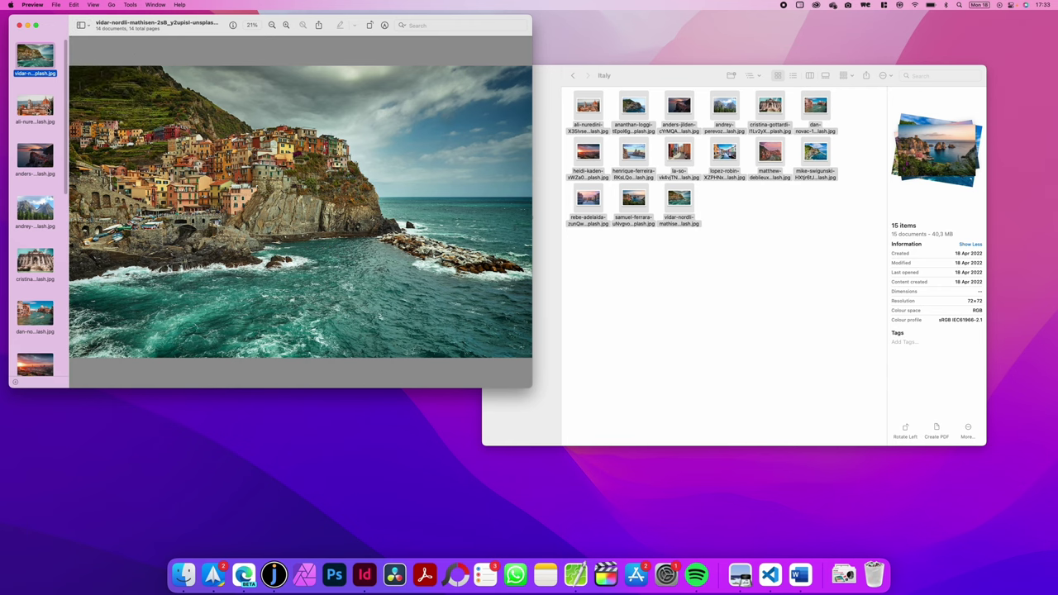
left_click(38, 159)
left_click(38, 211)
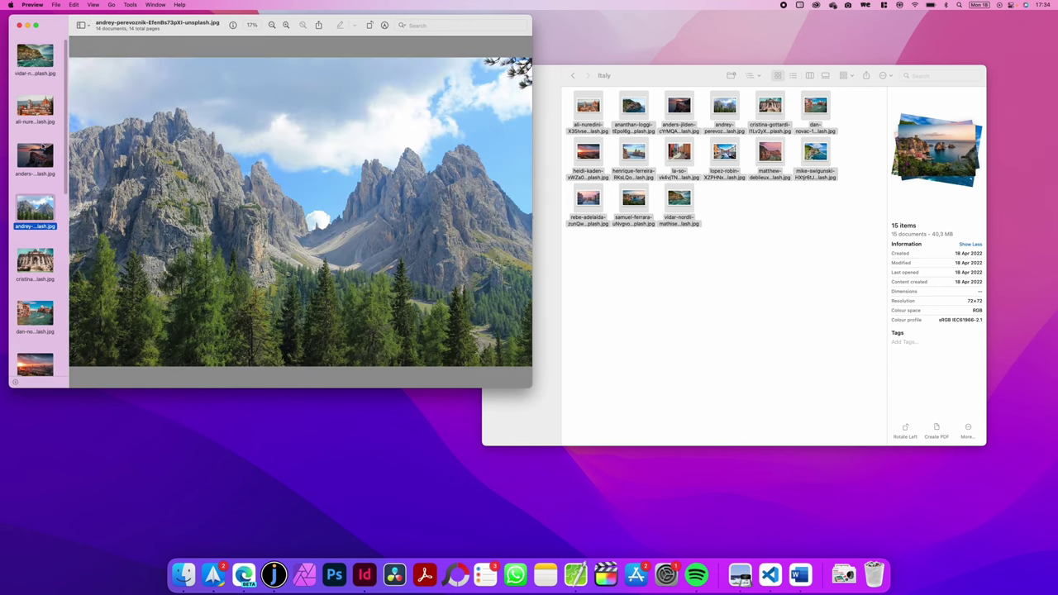
left_click(38, 158)
left_click(38, 106)
left_click(36, 66)
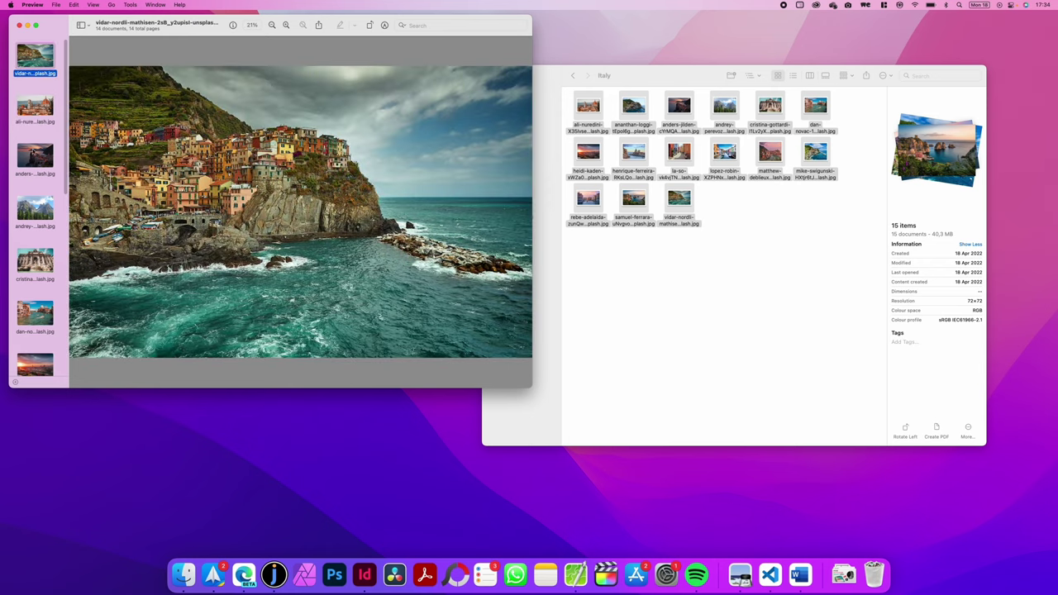
left_click(38, 159)
left_click(36, 65)
Enlarge the Preview window and step through the photos with the Down and Up arrow keys
key("Down")
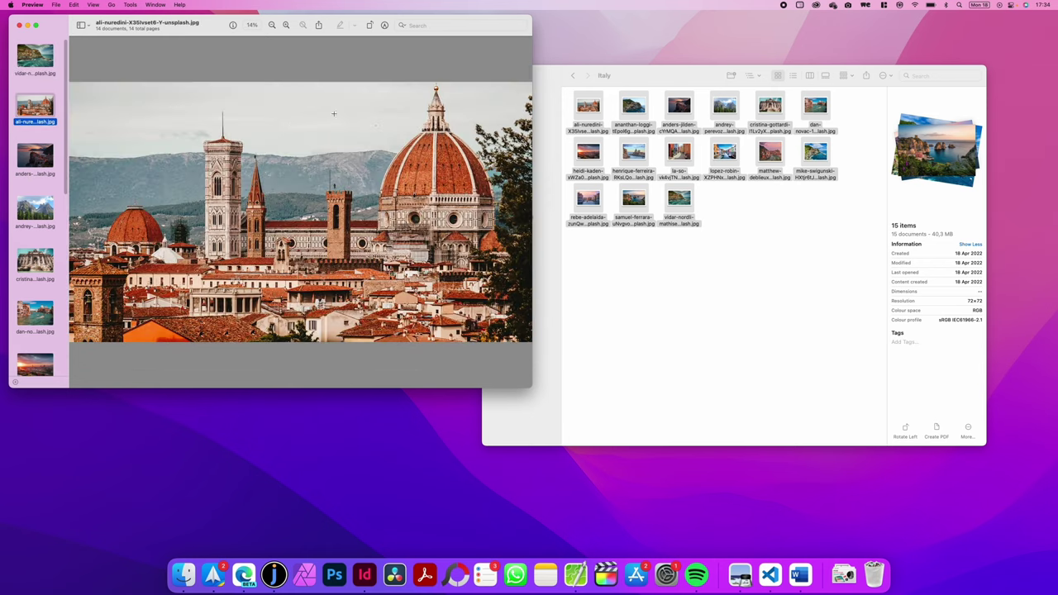
key("Down")
left_click_drag(536, 389, 573, 400)
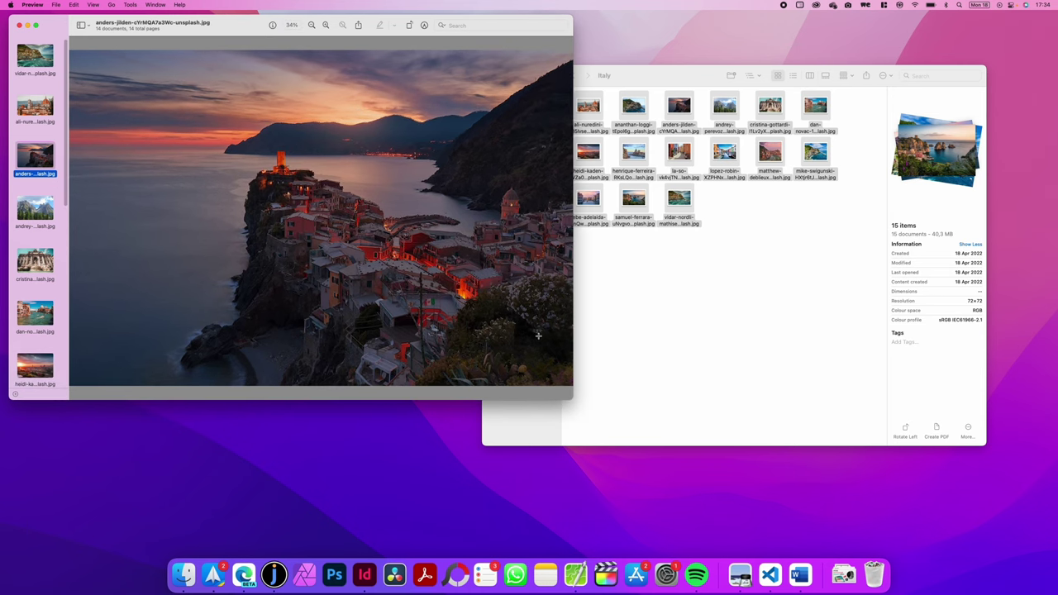
key("Down")
key("Down")
key("Down")
key("Down")
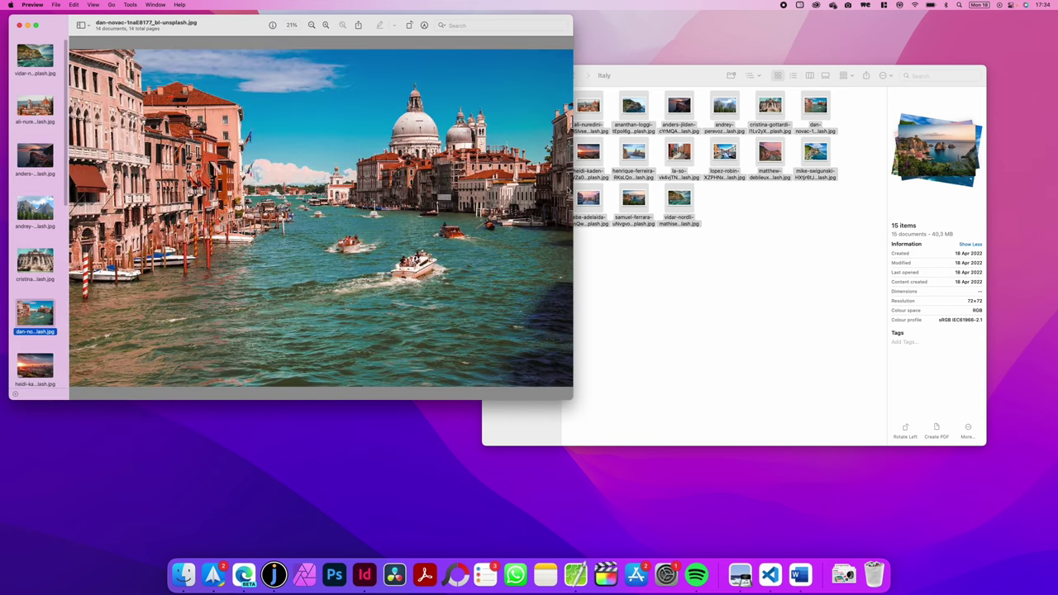
key("Down")
key("Down")
key("Down")
key("Down")
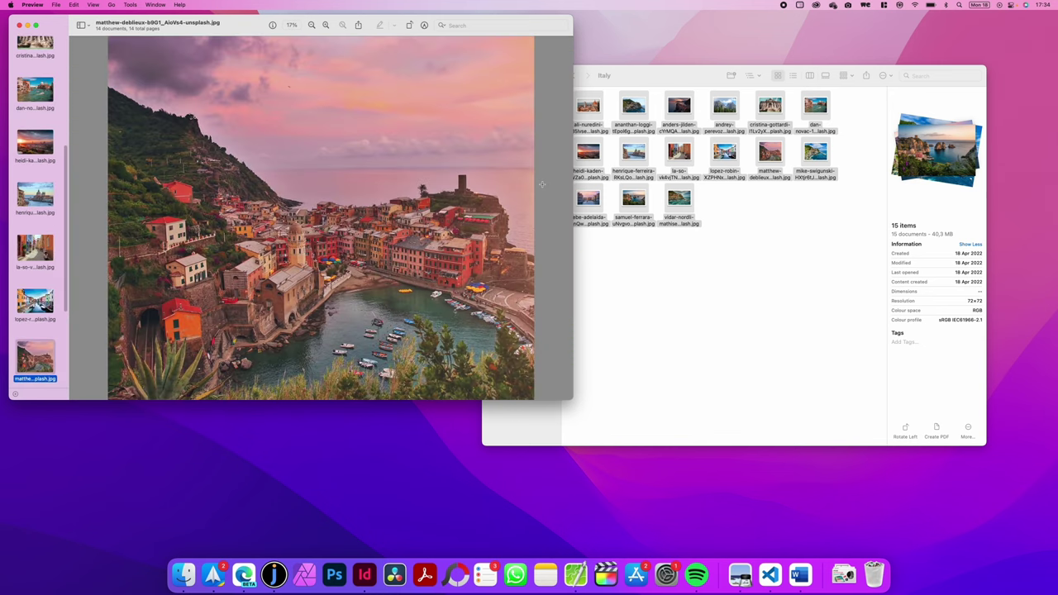
key("Down")
key("Down")
key("Down")
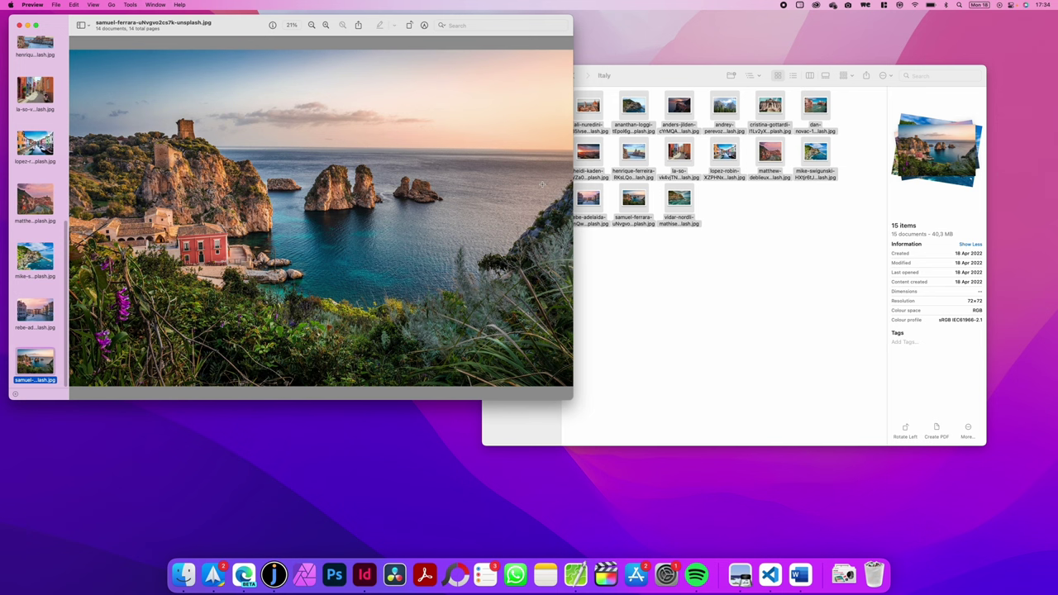
key("Up")
key("Up")
key("Up")
key("Up")
key("Up")
key("Up")
key("Up")
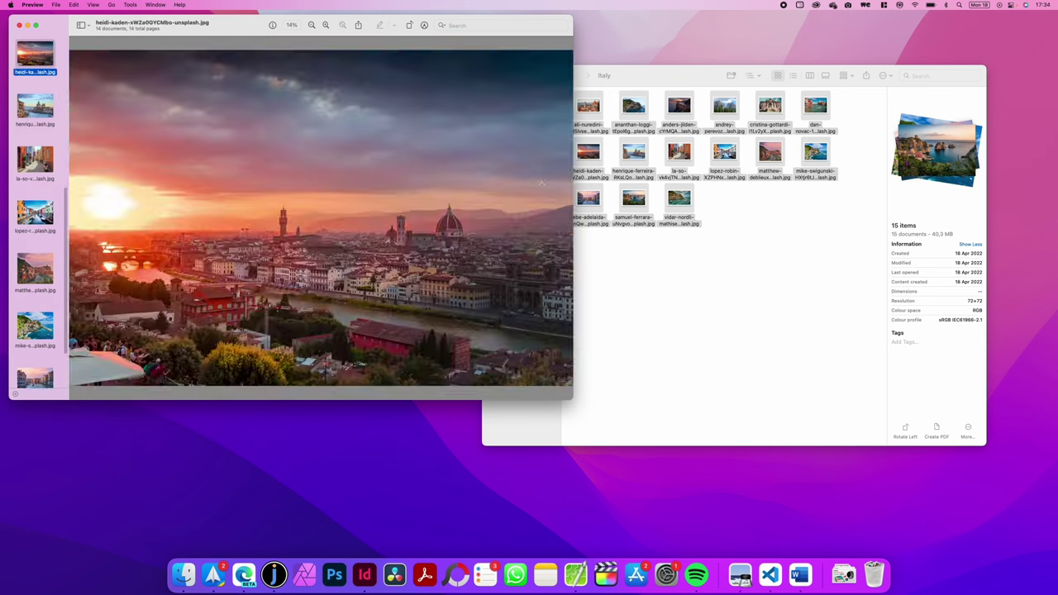
key("Up")
key("Up")
key("Up")
key("Up")
key("Up")
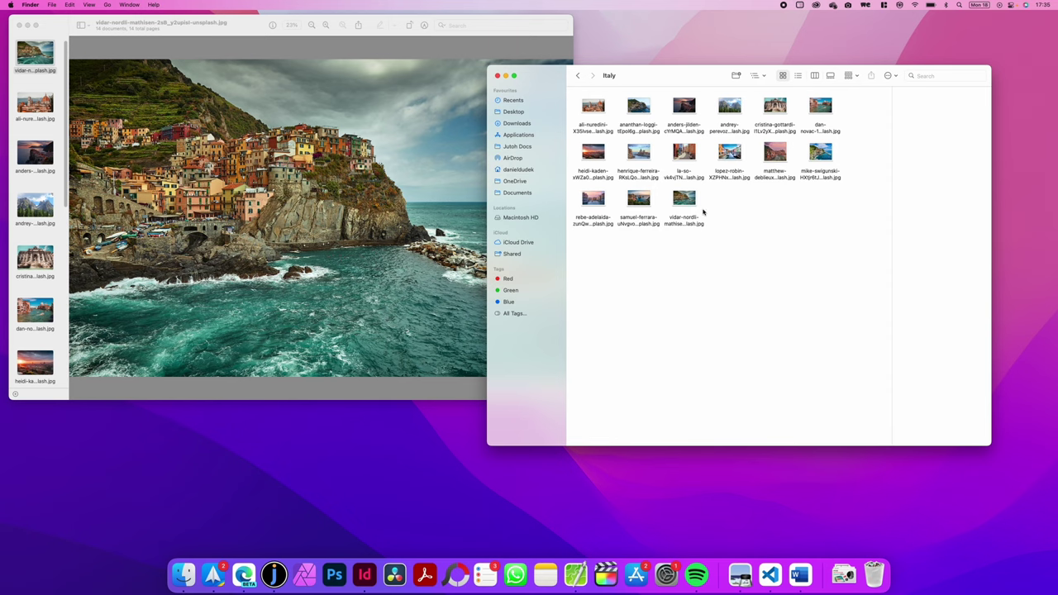
Select the vidar-nordli photo and toggle its Quick Look preview with Space
left_click(686, 203)
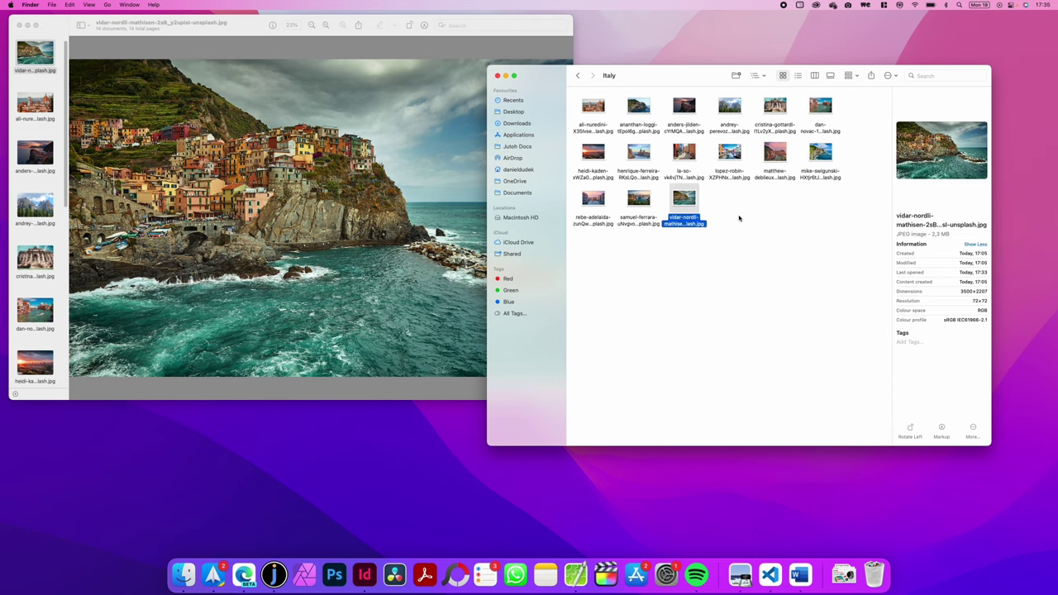
key("space")
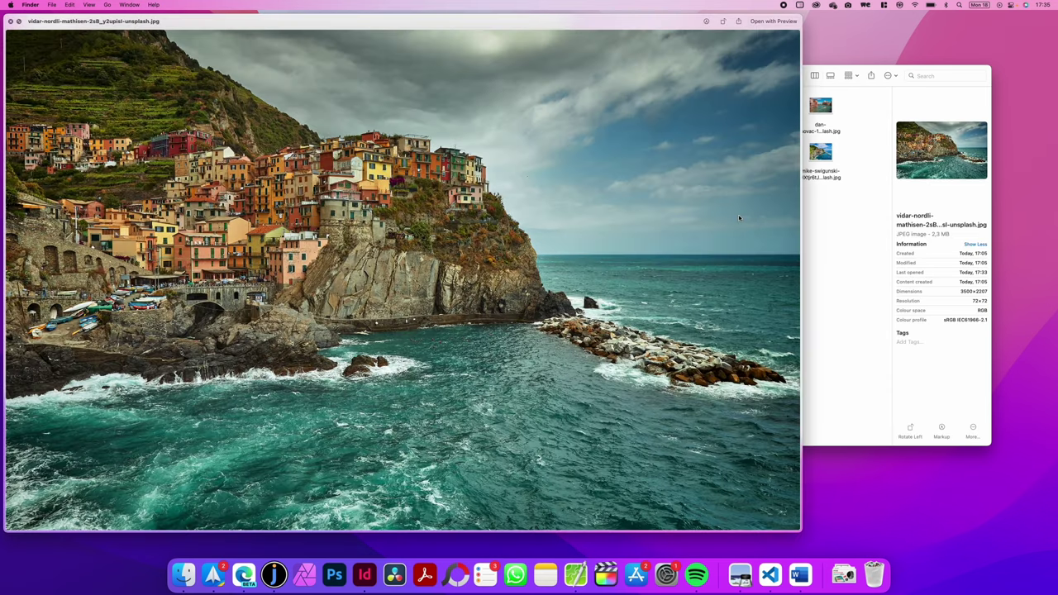
key("space")
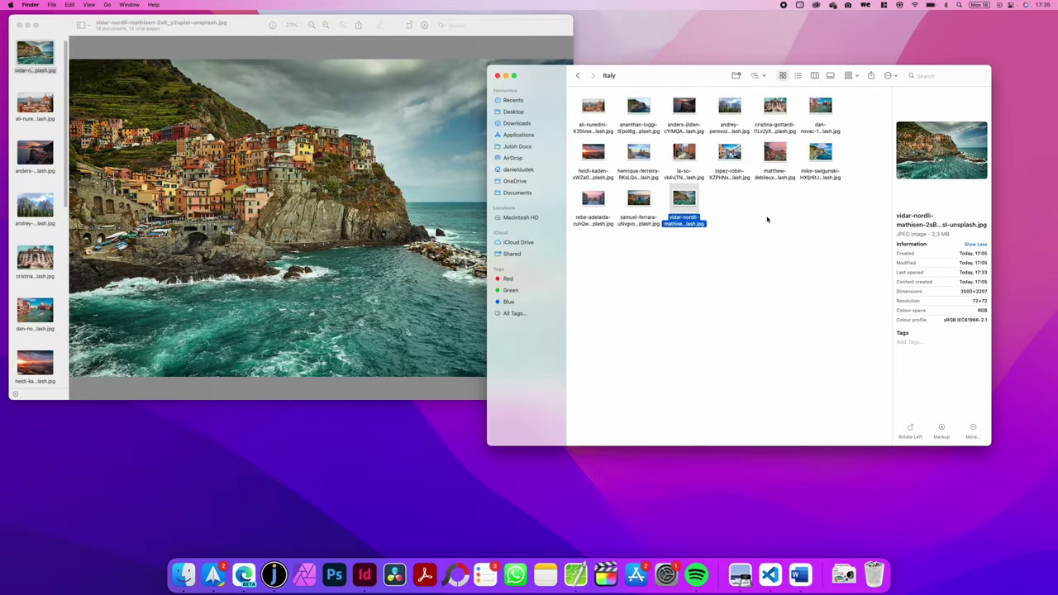
key("space")
key("space")
key("space")
key("space")
Select all 15 Italy photos and open them together in Quick Look
left_click(767, 219)
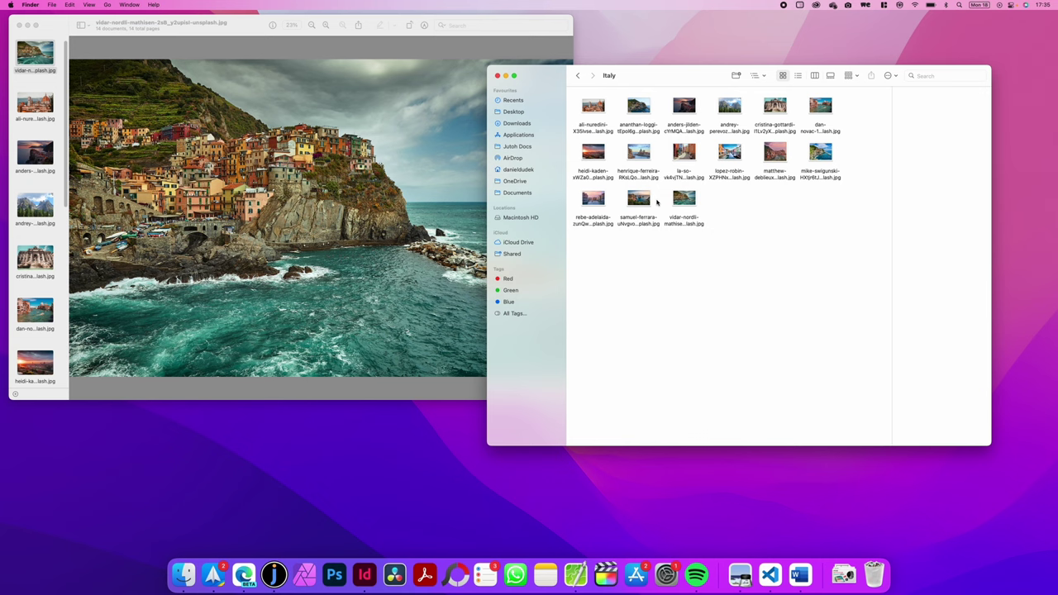
left_click(690, 204)
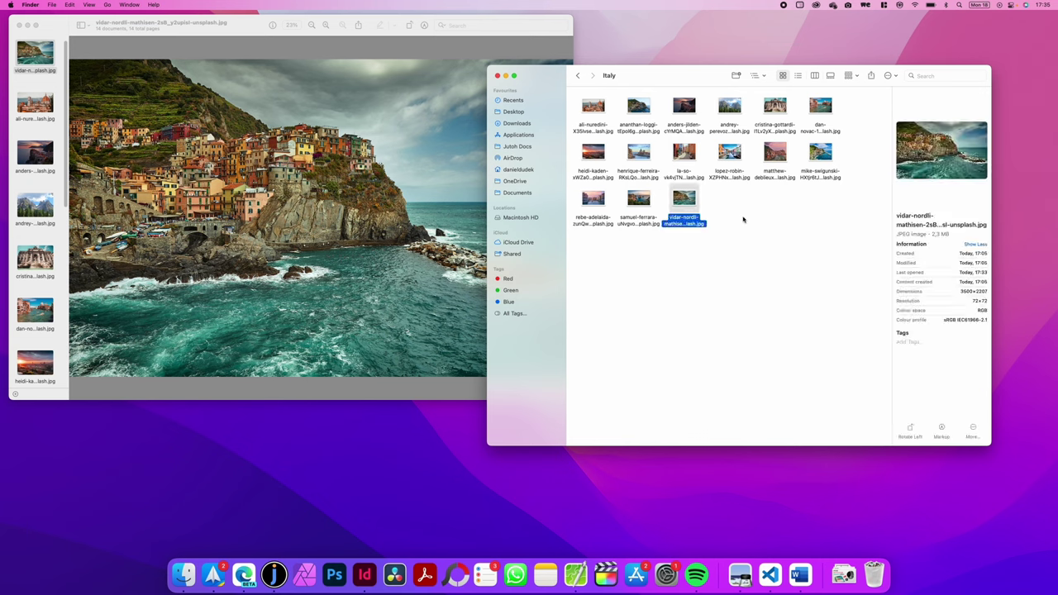
key("super+a")
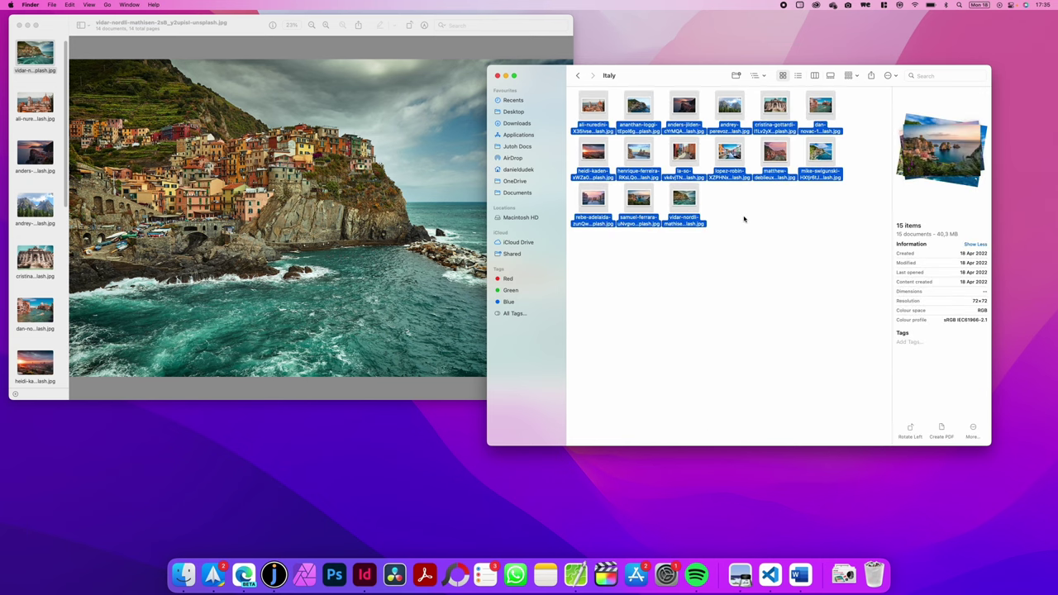
left_click_drag(863, 292, 585, 101)
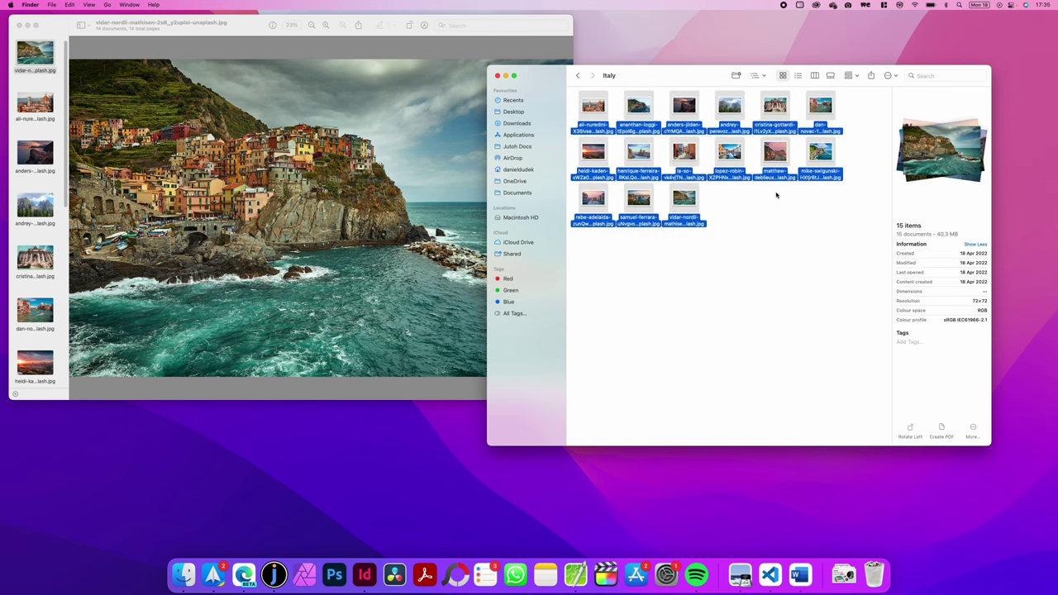
key("space")
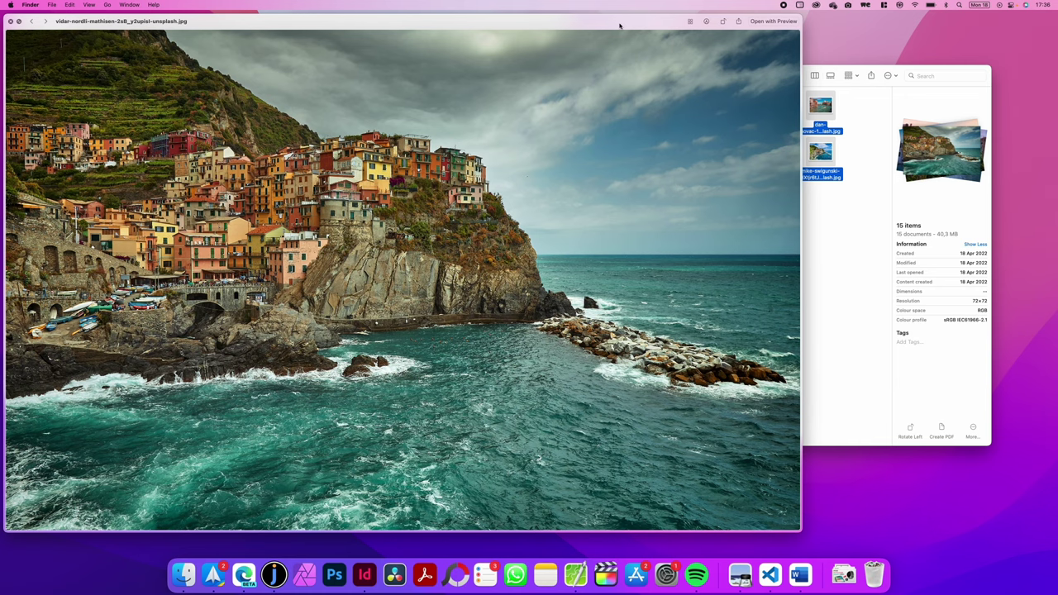
Page through the previewed photos with the Left arrow and shift the folder window right
key("Left")
key("Left")
key("Left")
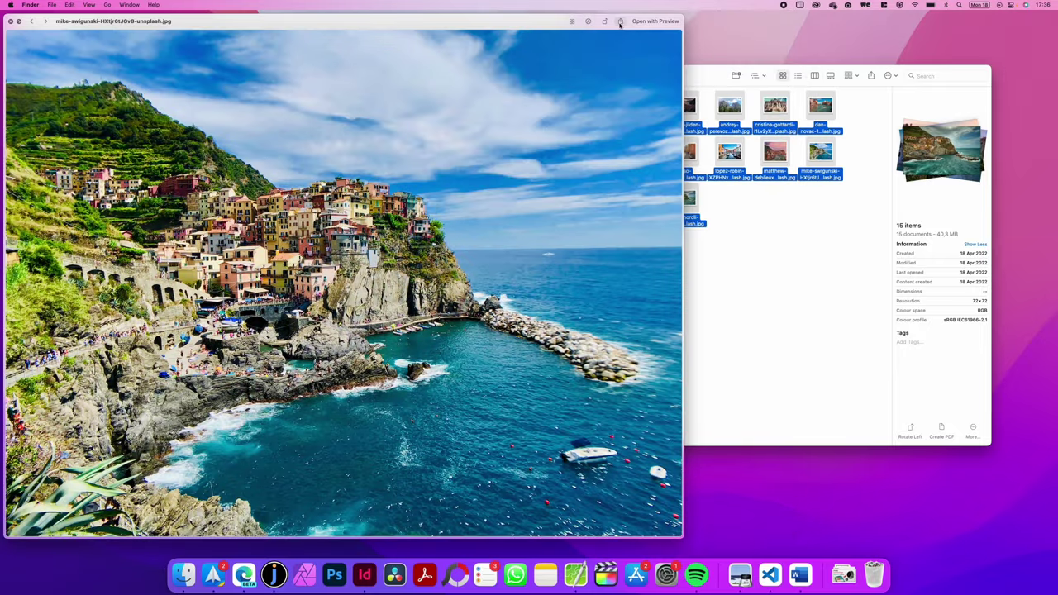
key("Left")
key("Left")
key("Left")
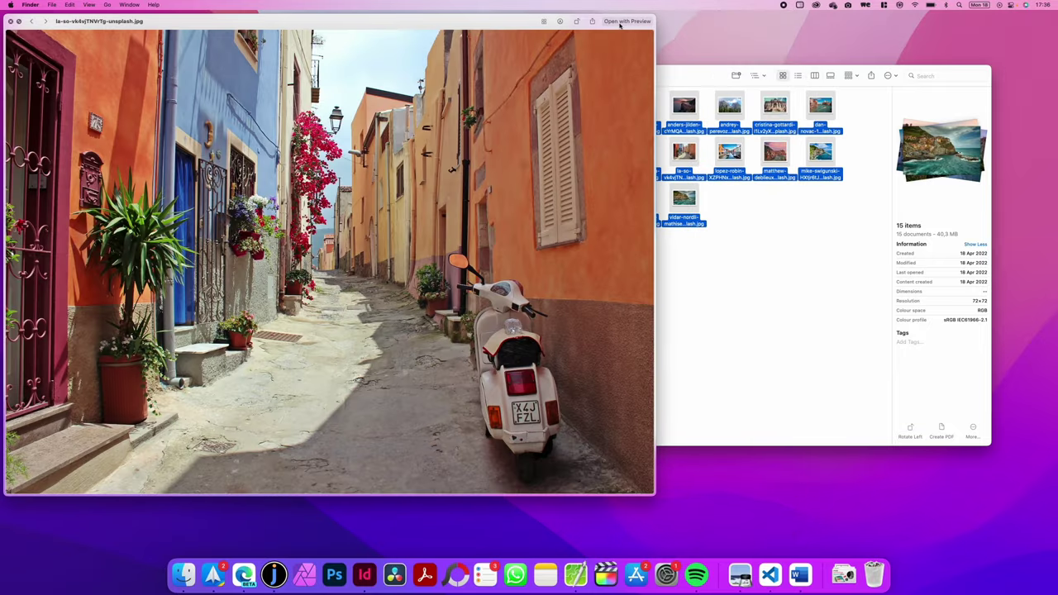
key("Left")
key("Left")
key("Left")
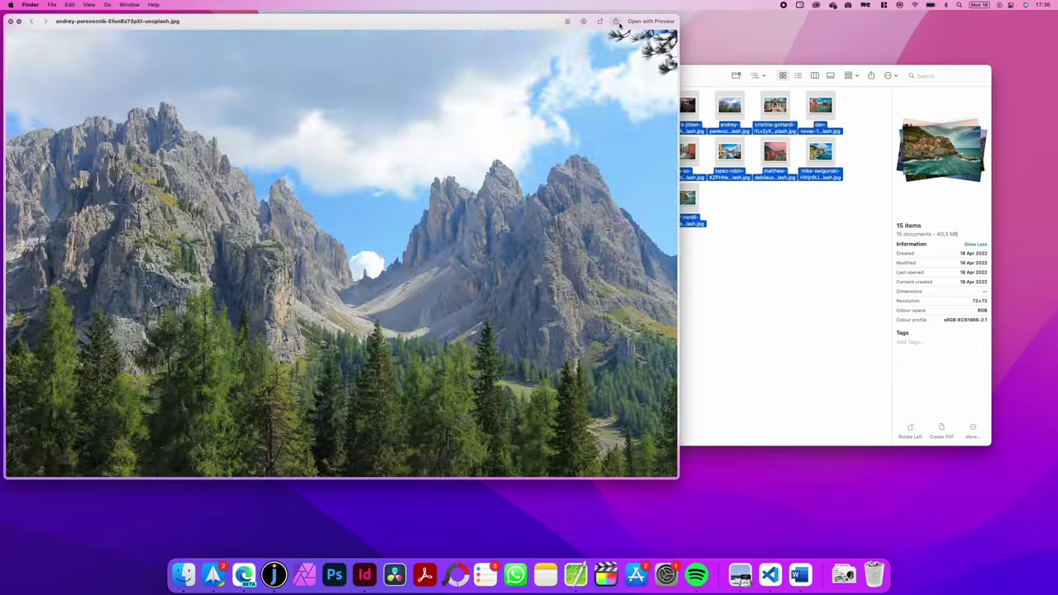
key("Left")
key("Left")
key("Left")
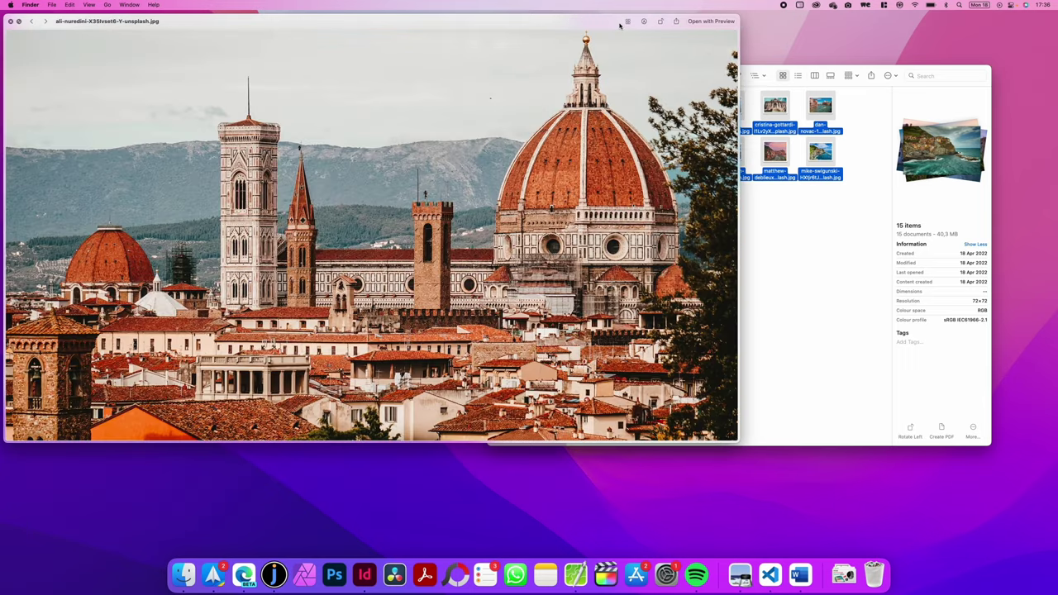
key("Left")
key("Left")
key("Left")
key("Left")
key("Left")
key("Left")
key("Left")
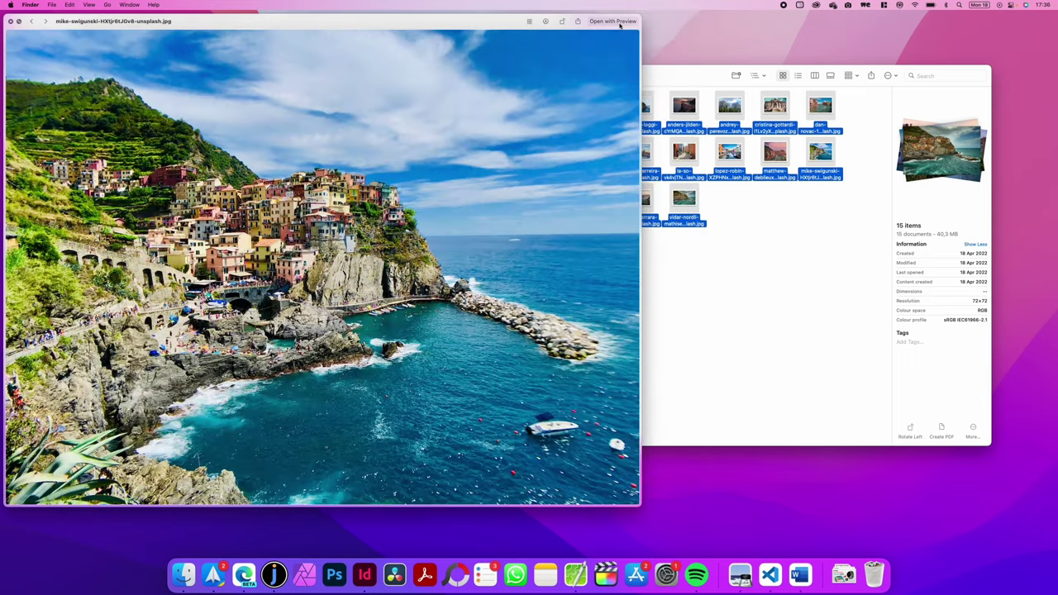
key("Left")
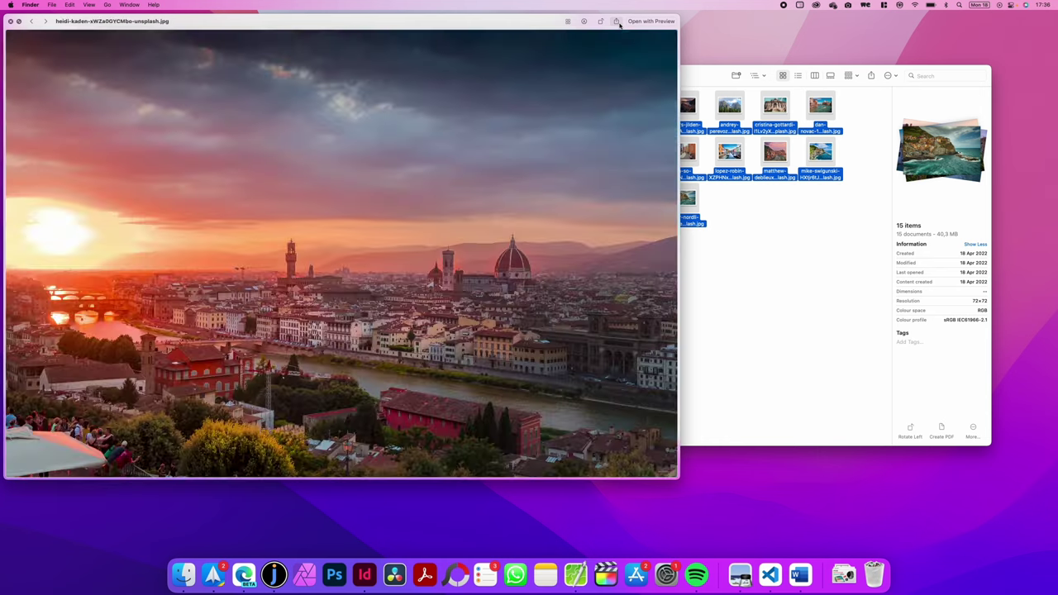
key("Left")
key("Left")
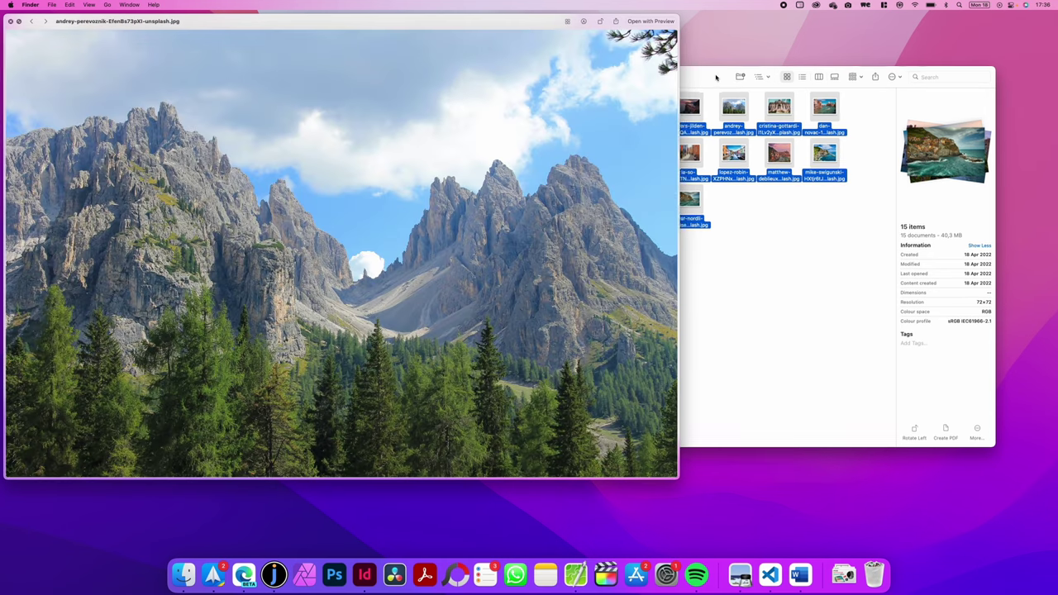
left_click_drag(709, 75, 799, 82)
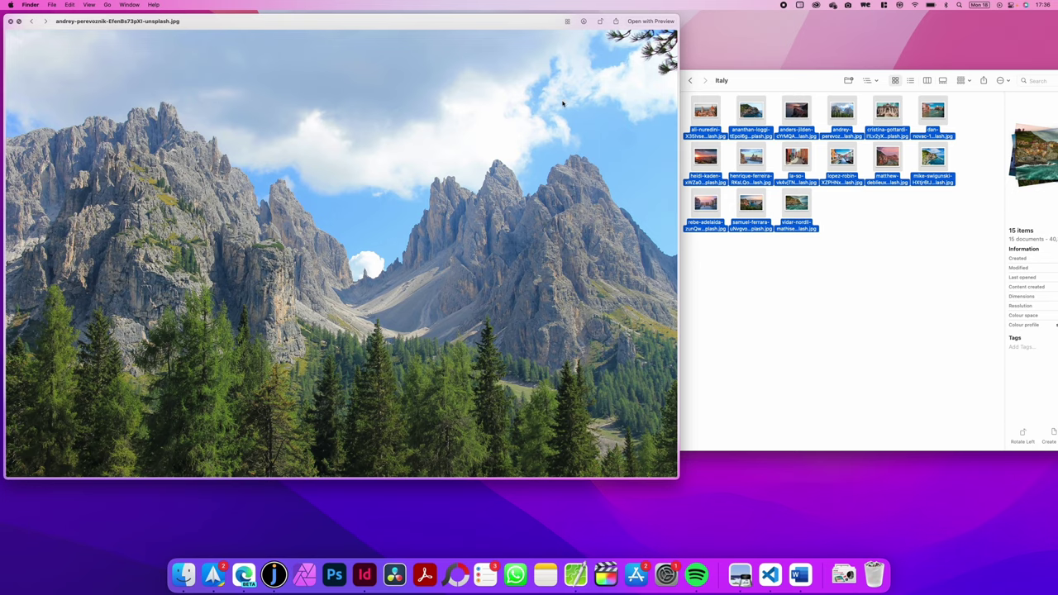
Select only the first photo and move right across the folder's files in Quick Look
left_click(851, 234)
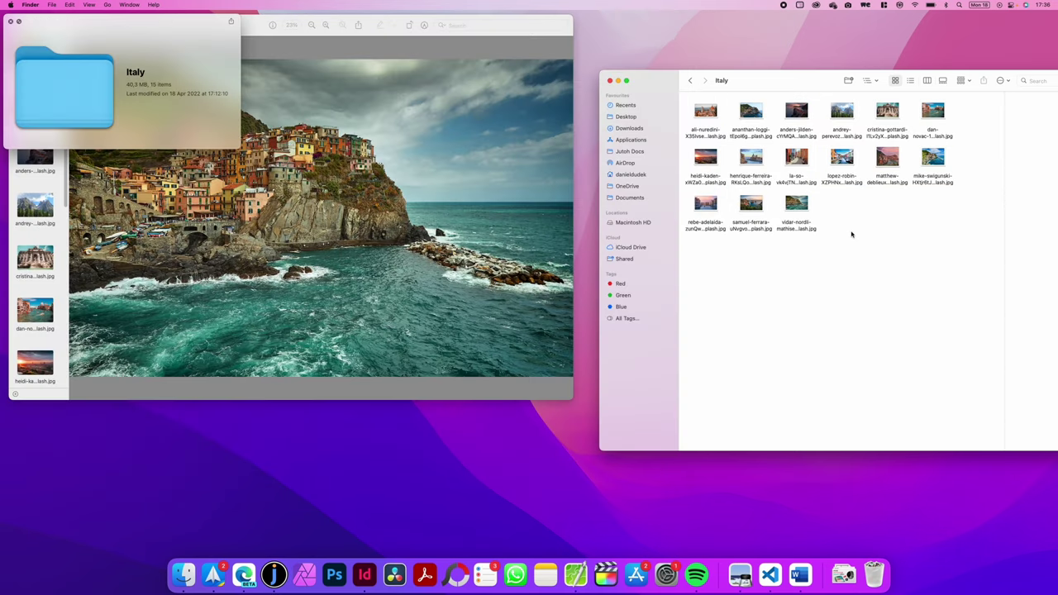
left_click(714, 110)
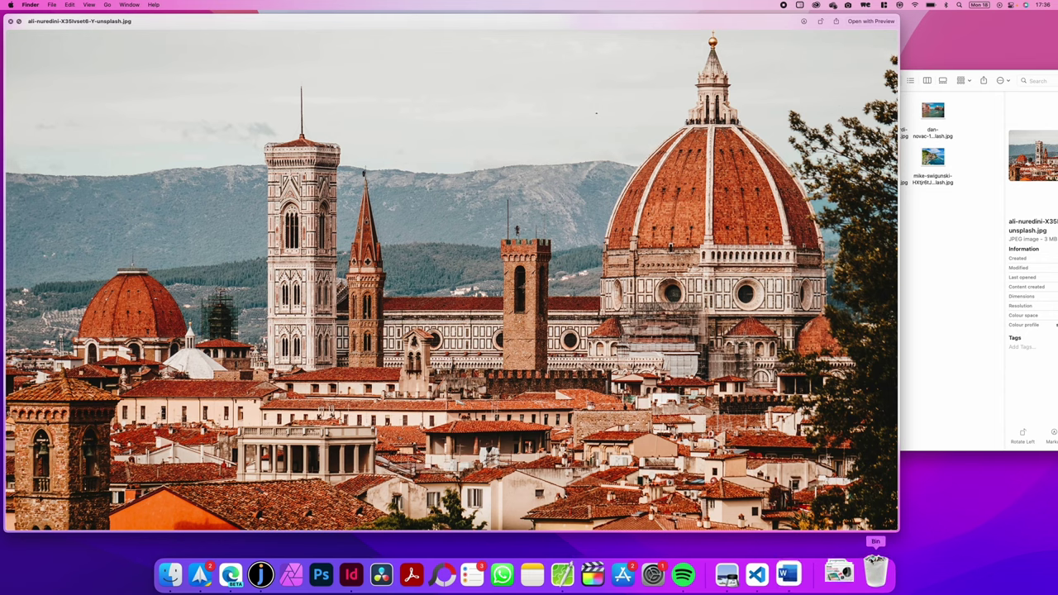
key("Right")
key("Right")
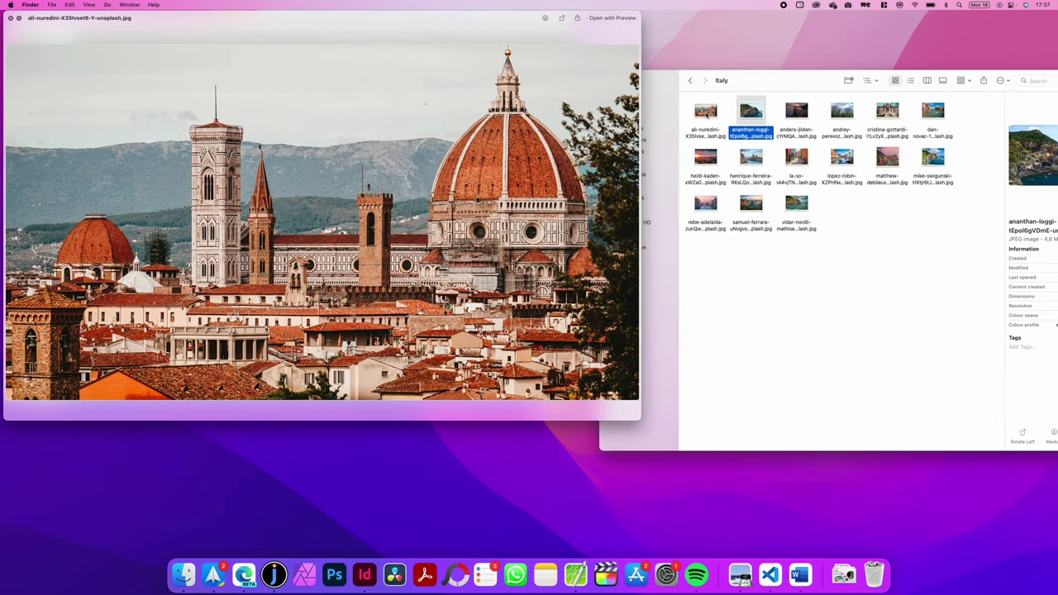
key("Right")
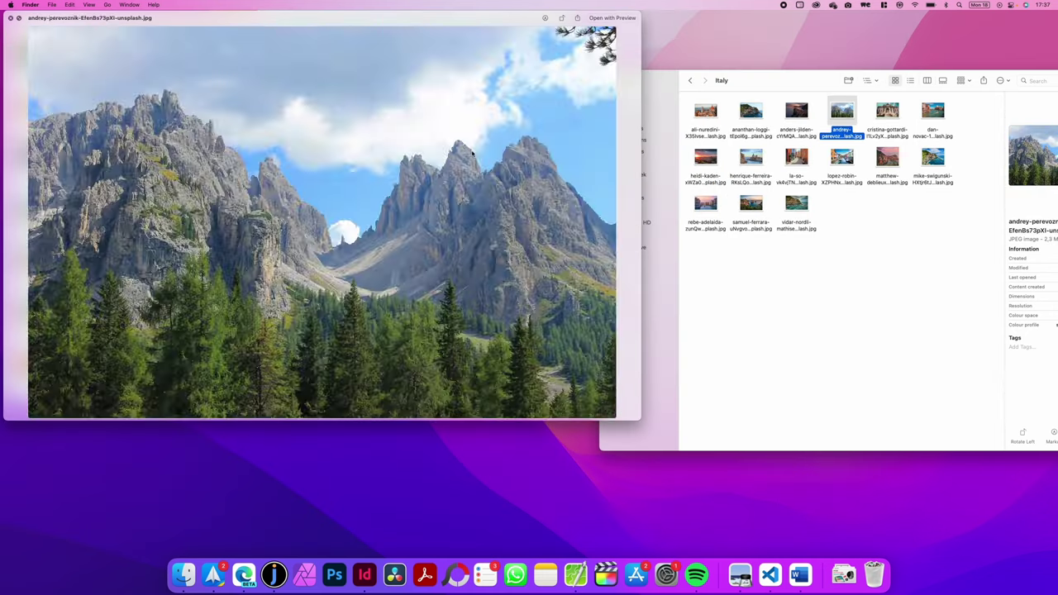
key("Right")
key("Right")
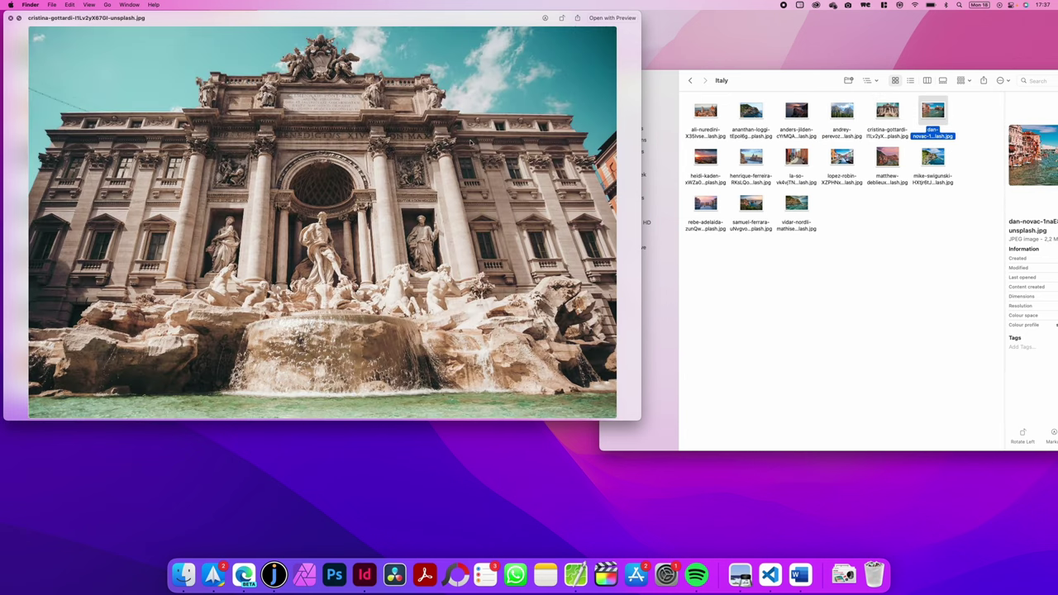
key("Left")
key("Left")
key("Left")
key("Right")
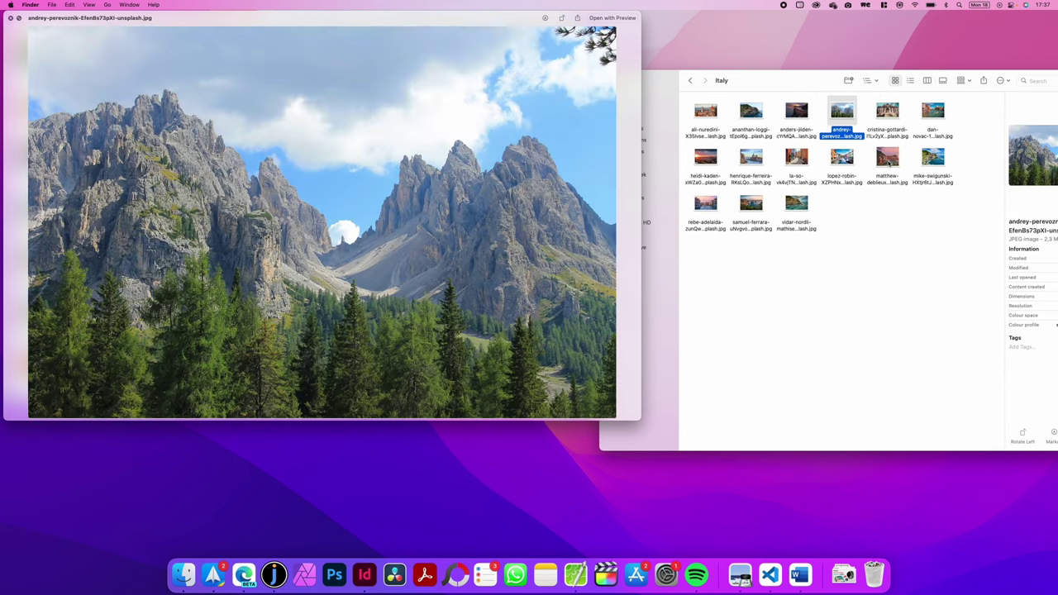
Move down and back up through the photo grid to the Venice canal photo, then close Quick Look
key("Down")
key("Left")
key("Left")
key("Left")
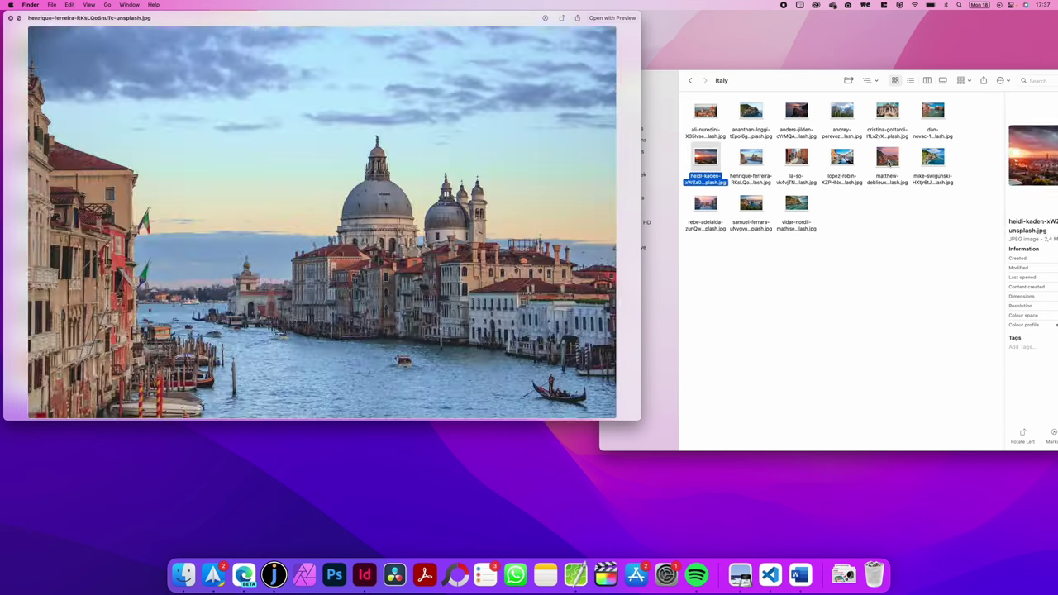
key("Down")
key("Right")
key("Right")
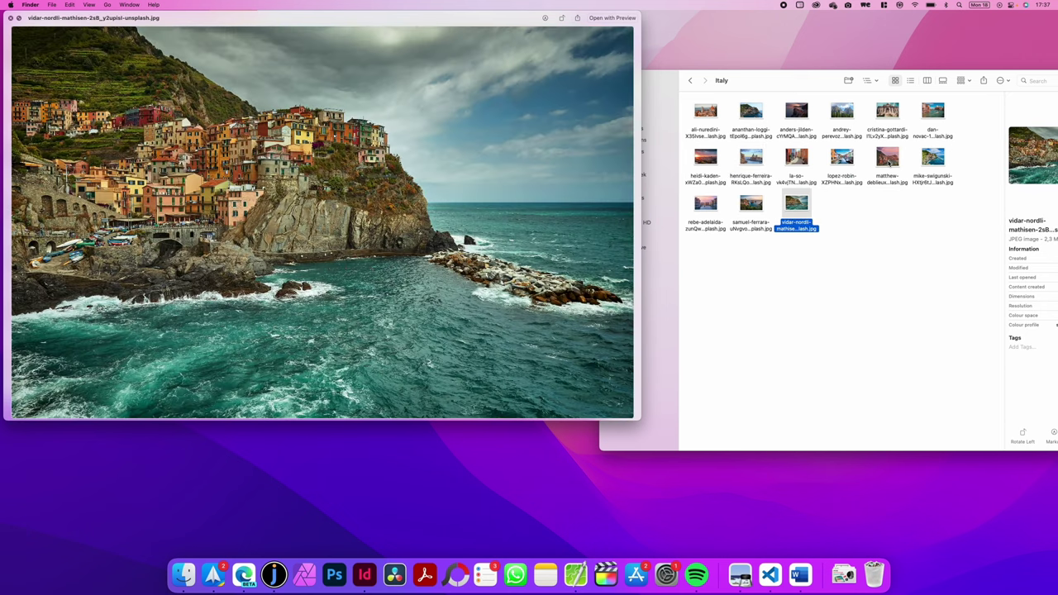
key("Up")
key("Up")
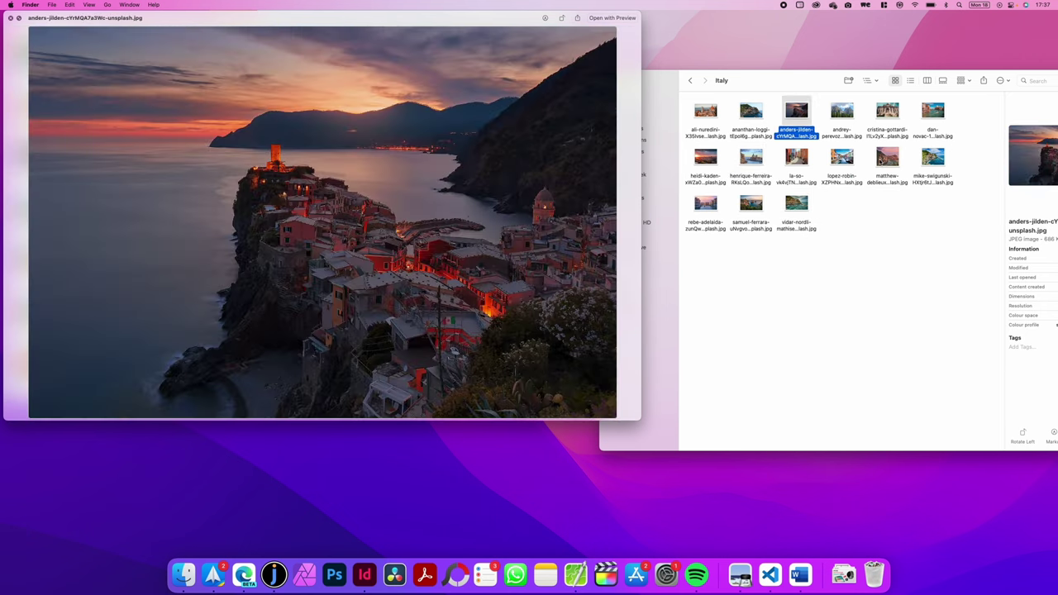
key("Left")
key("Left")
key("Down")
key("Down")
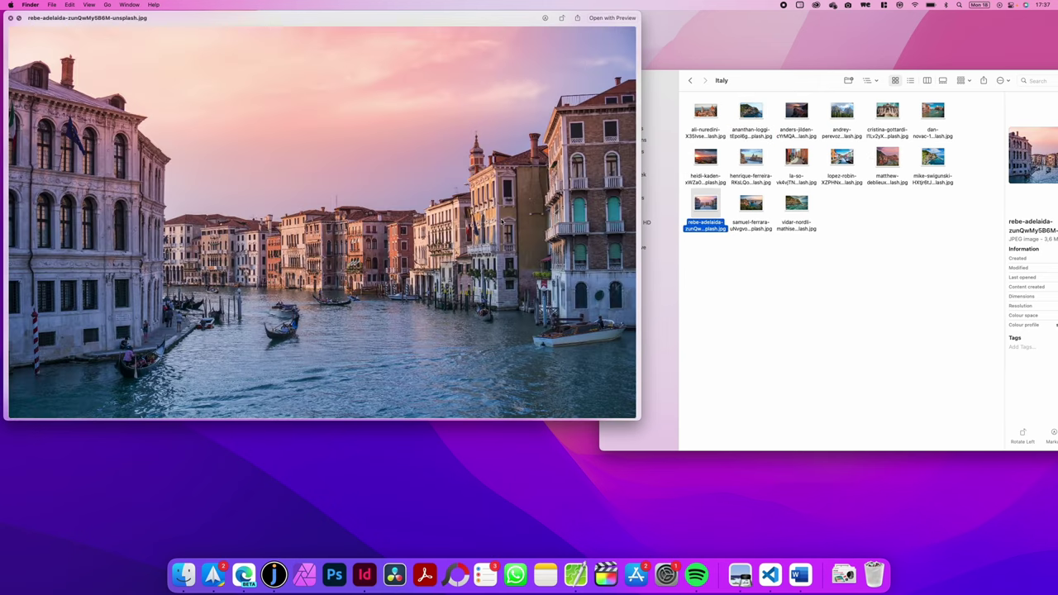
key("Right")
key("Right")
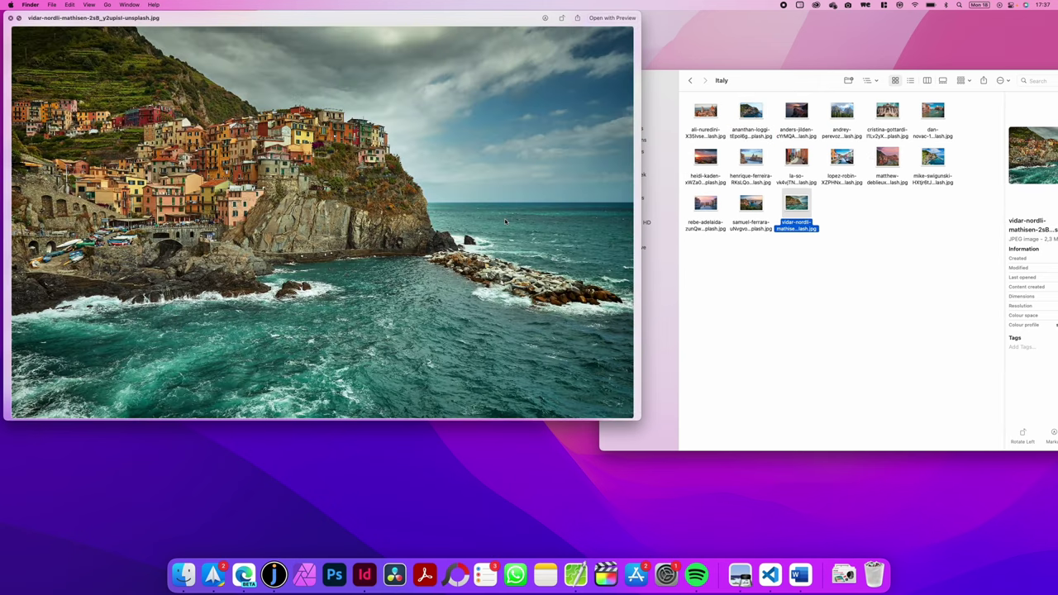
left_click(612, 18)
Select all 15 Italy photos with Cmd+A and open them from the context menu
left_click(857, 253)
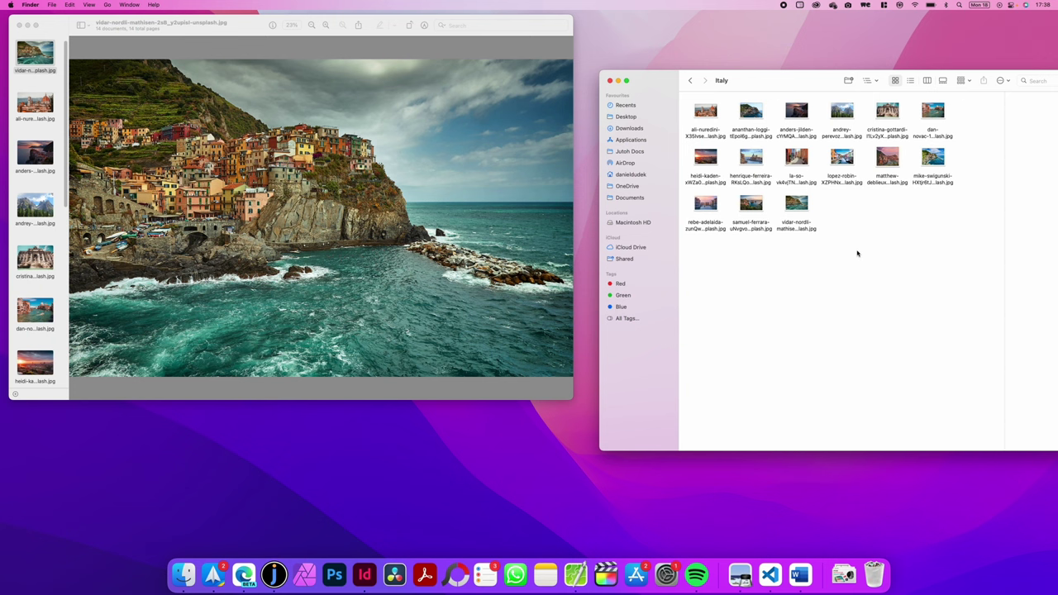
left_click(799, 214)
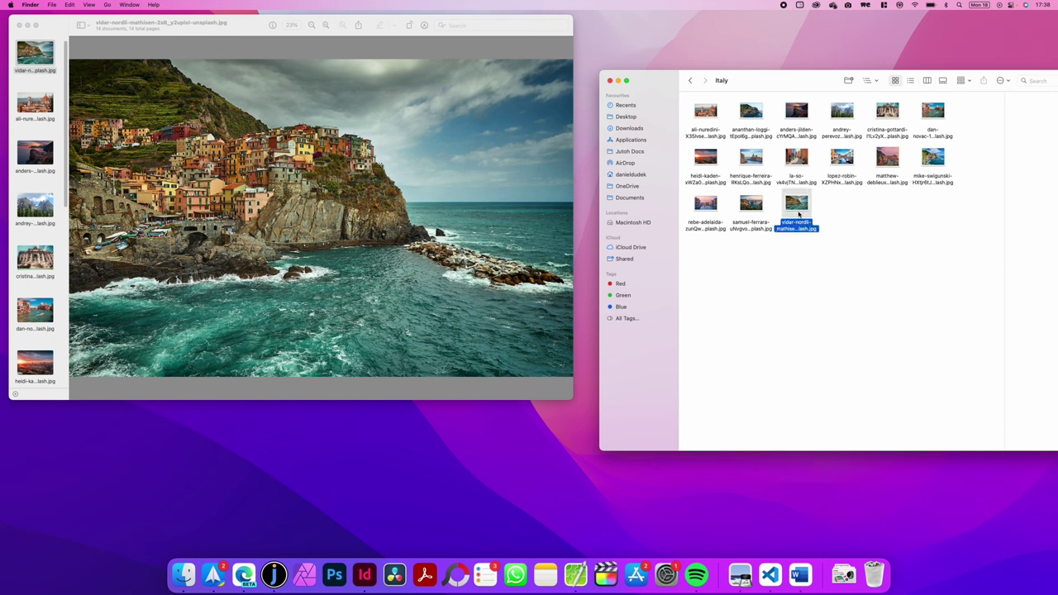
key("super+a")
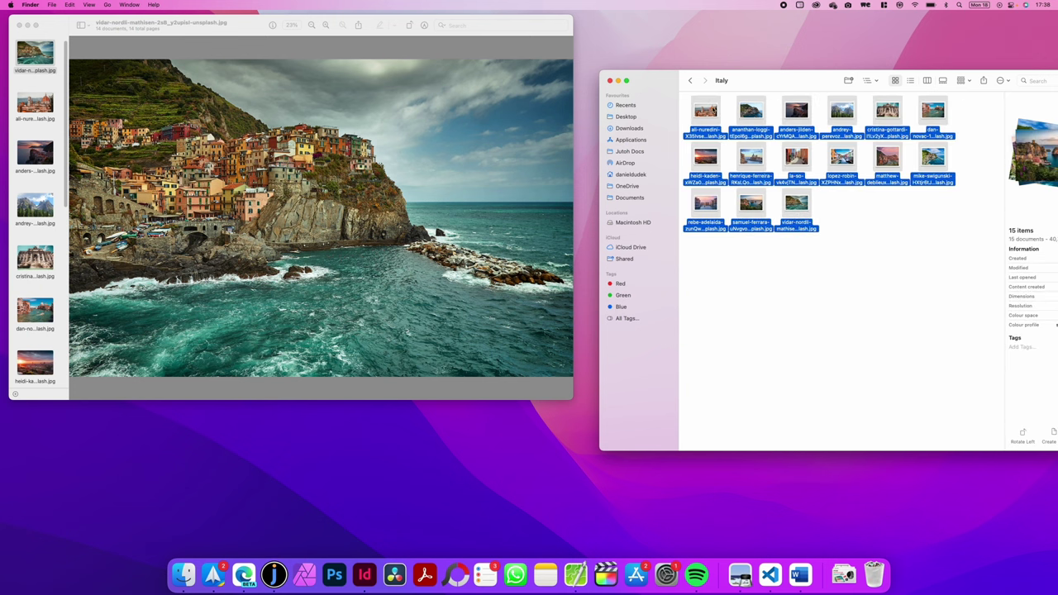
right_click(707, 105)
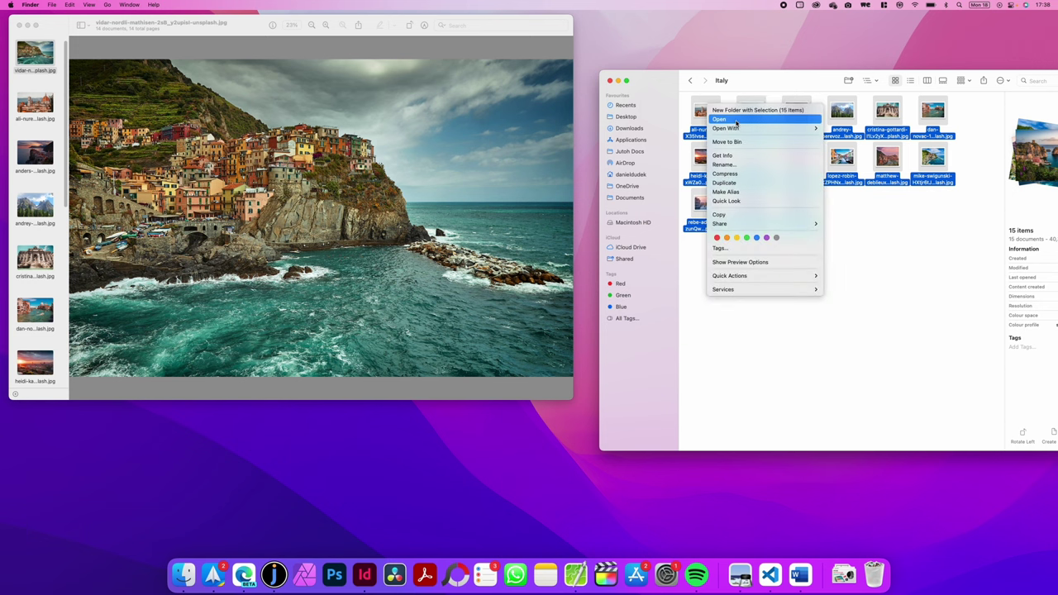
left_click(736, 120)
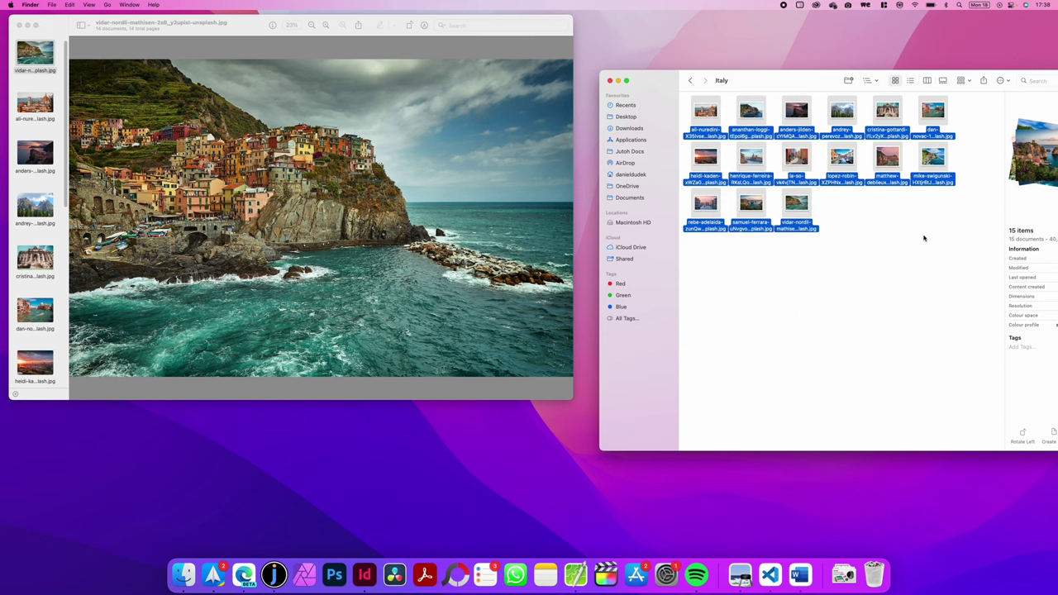
Preview the selection in Quick Look and step to the cristina-gottardi Trevi Fountain photo
key("space")
key("Right")
key("Right")
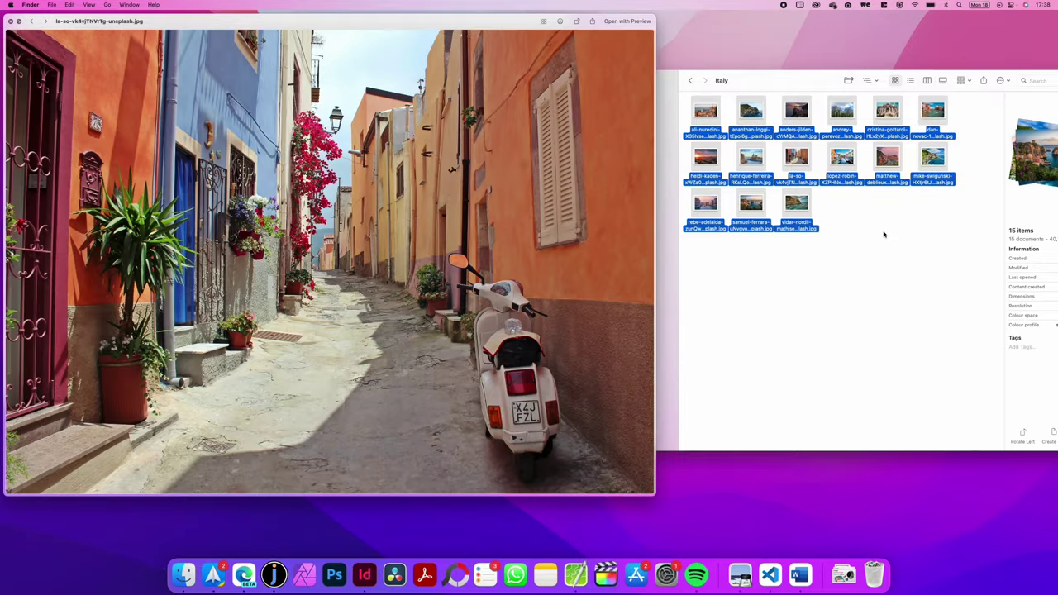
key("Left")
key("Left")
key("Left")
key("Left")
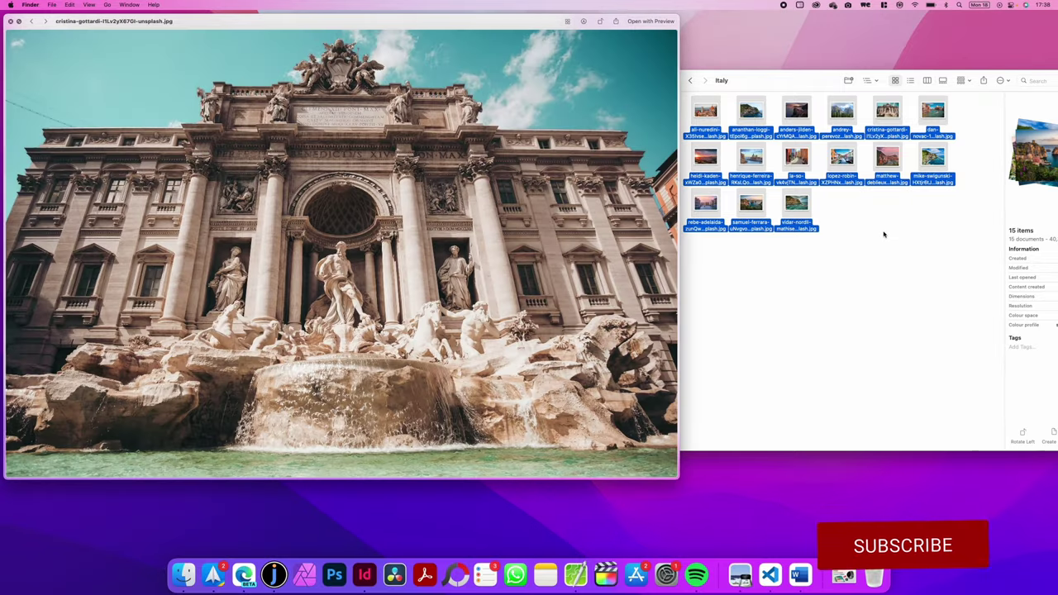